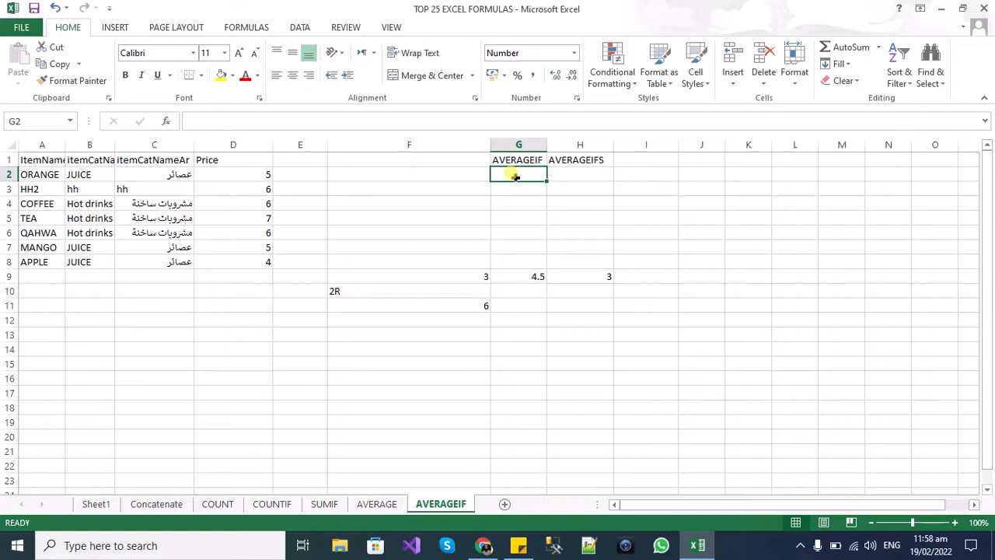
Start an AVERAGEIF formula in cell G2
text(=)
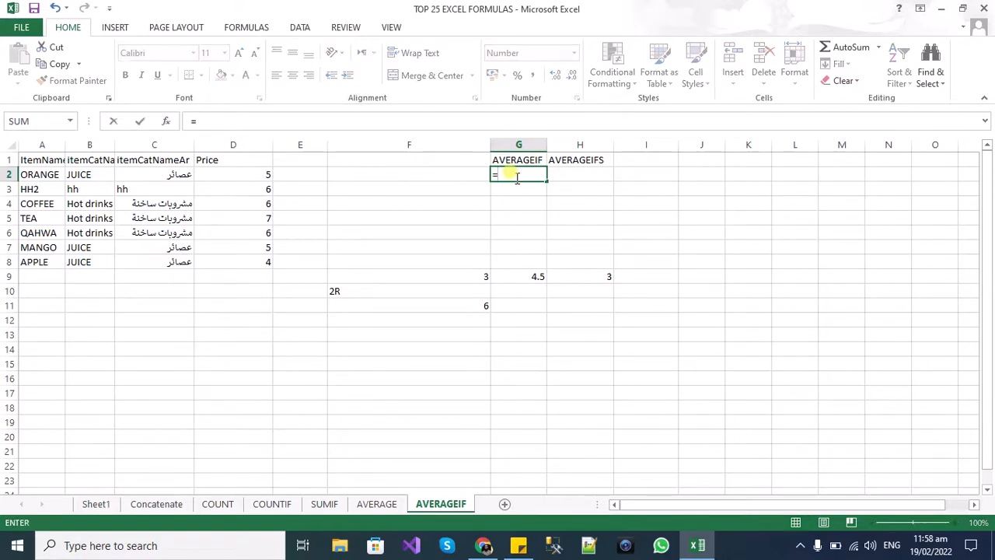
text(ave)
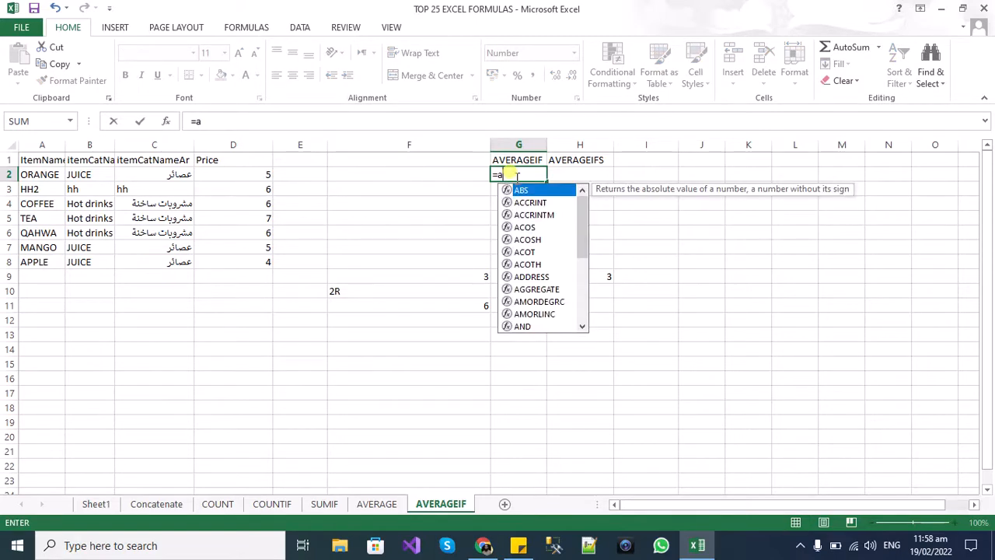
key(Down)
key(Down)
key(Down)
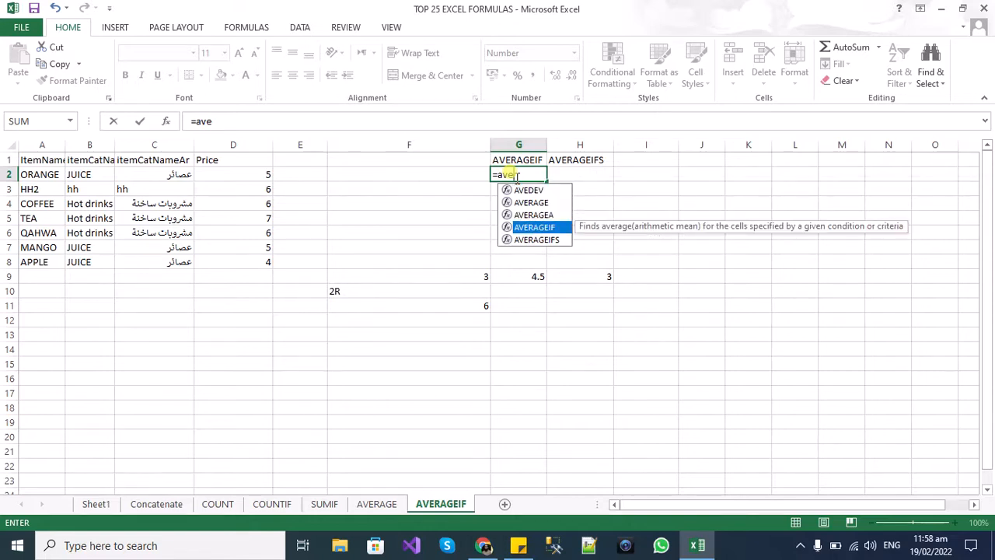
key(Tab)
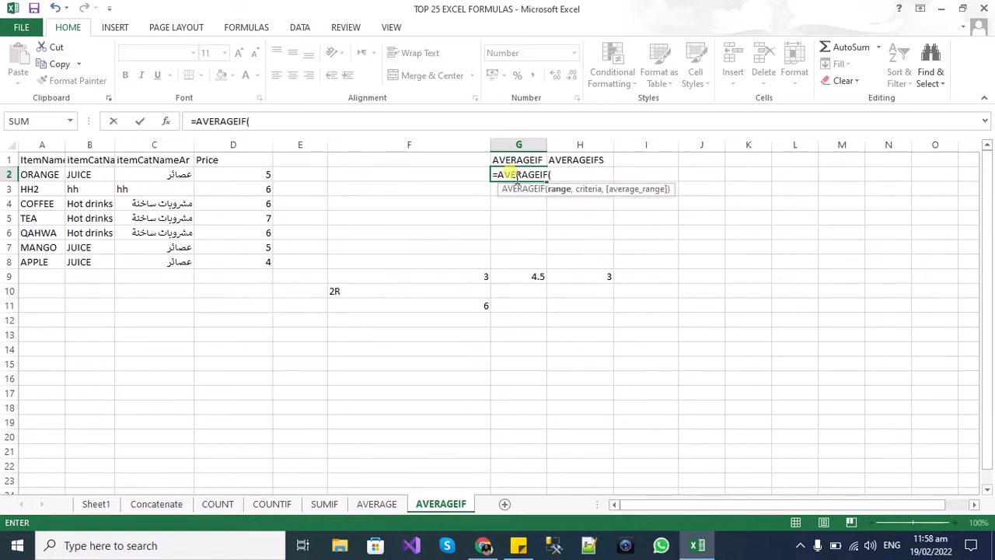
Use the Price cells D2:D8 as the range argument of the AVERAGEIF formula
click(255, 177)
key(shift+Down)
key(shift+Down)
key(shift+Down)
key(shift+Down)
key(shift+Down)
key(shift+Down)
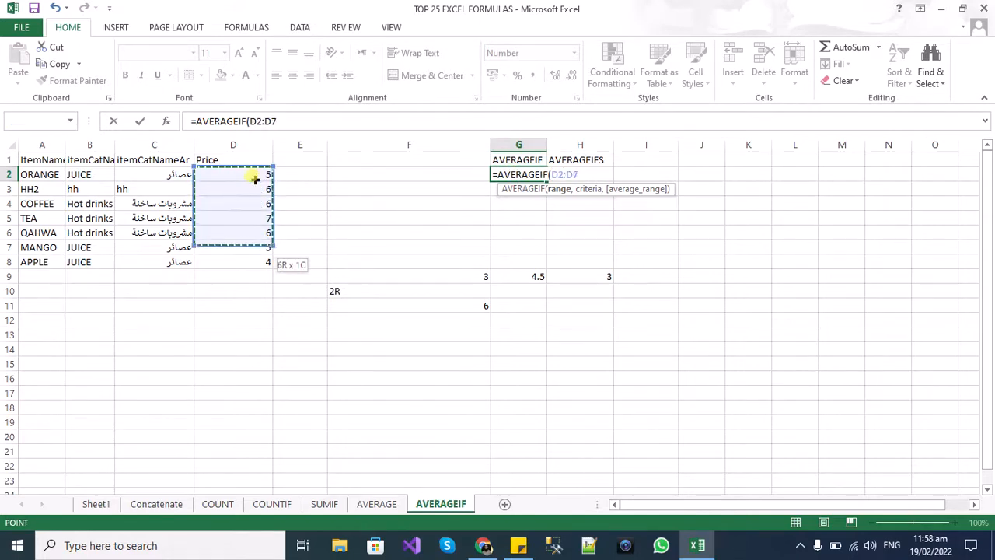
text(,)
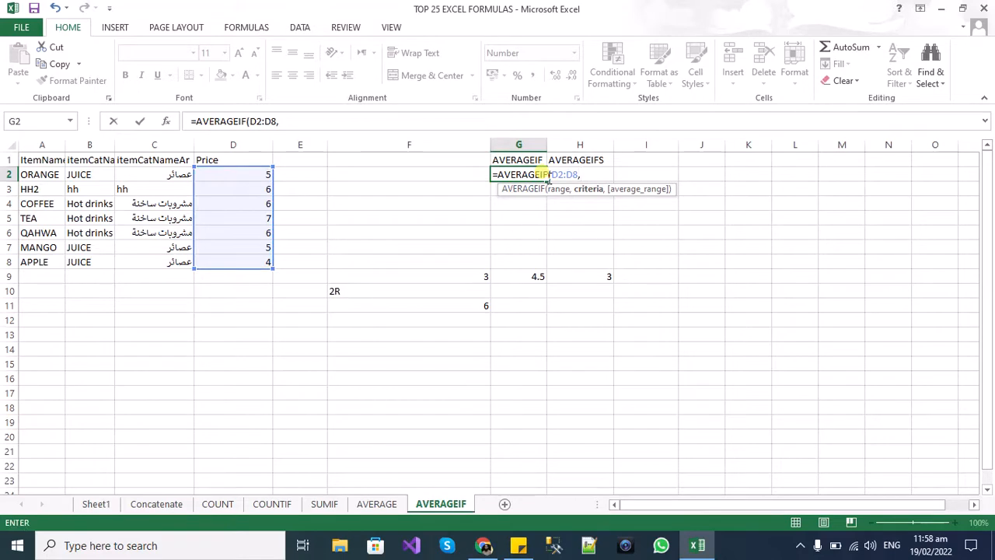
Enter ">4" as the criteria of the AVERAGEIF formula in G2
text("")
key(Left)
click(544, 174)
double_click(547, 176)
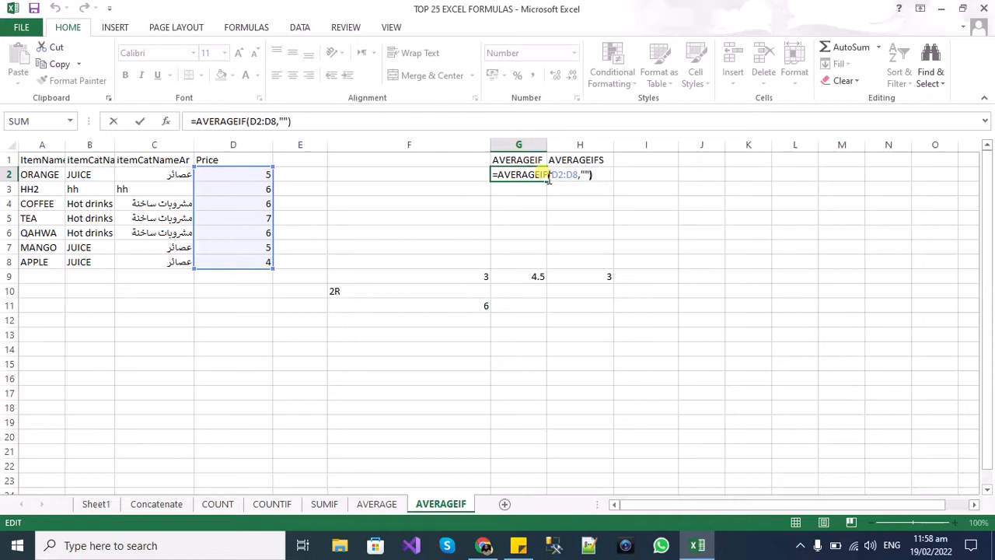
key(Left)
key(Left)
text(>4")
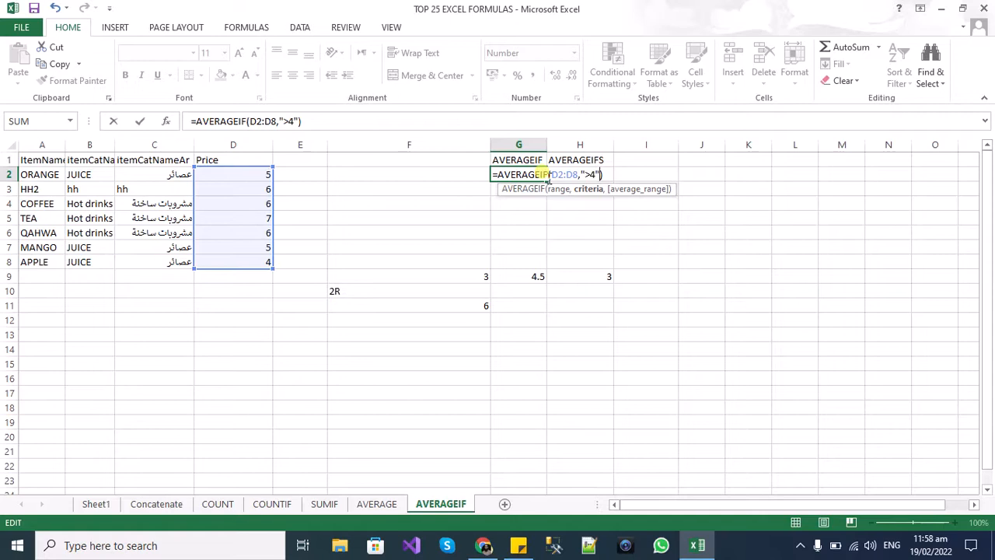
Add the Price cells D2:D8 as the average range and complete the AVERAGEIF formula in G2
text(,)
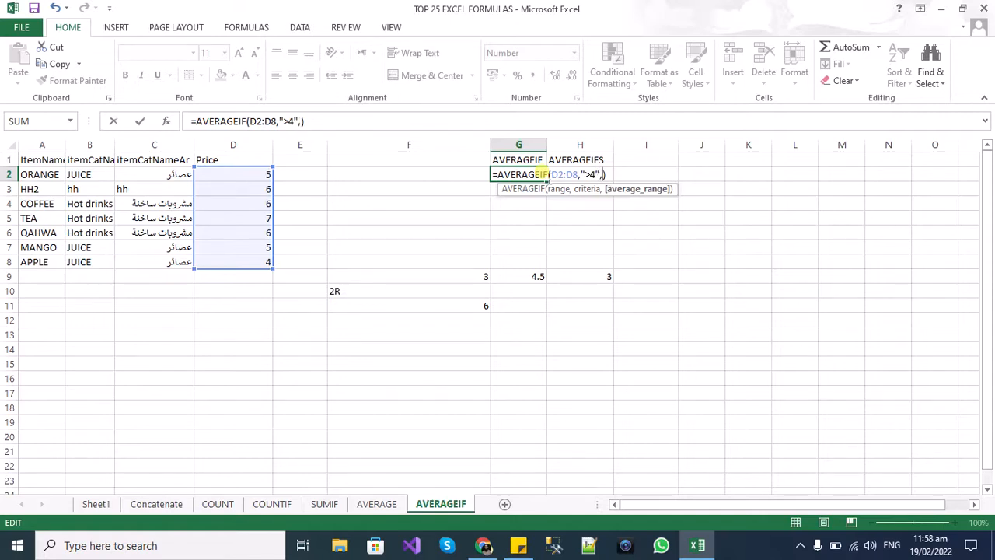
click(239, 184)
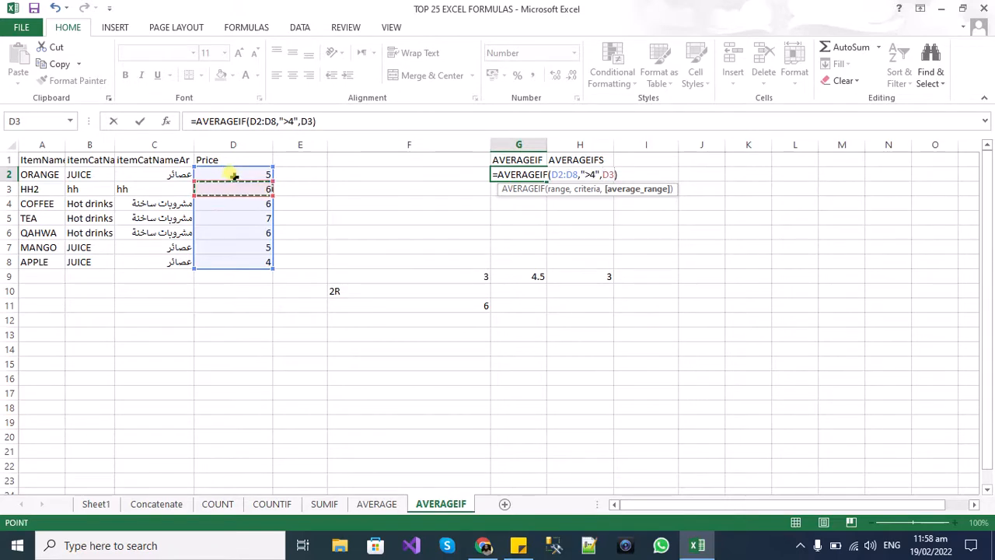
click(230, 171)
key(shift+Down)
key(ctrl+shift+Down)
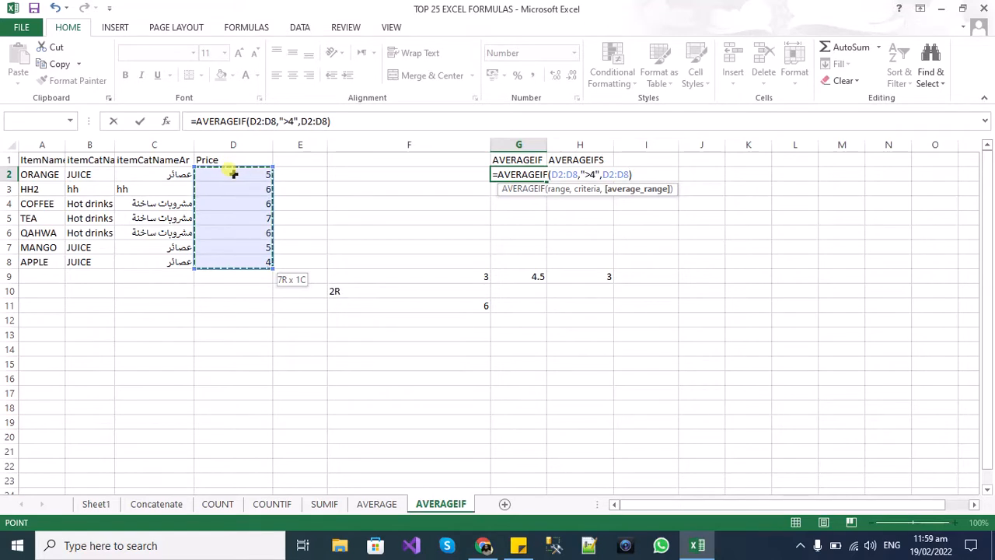
key(Return)
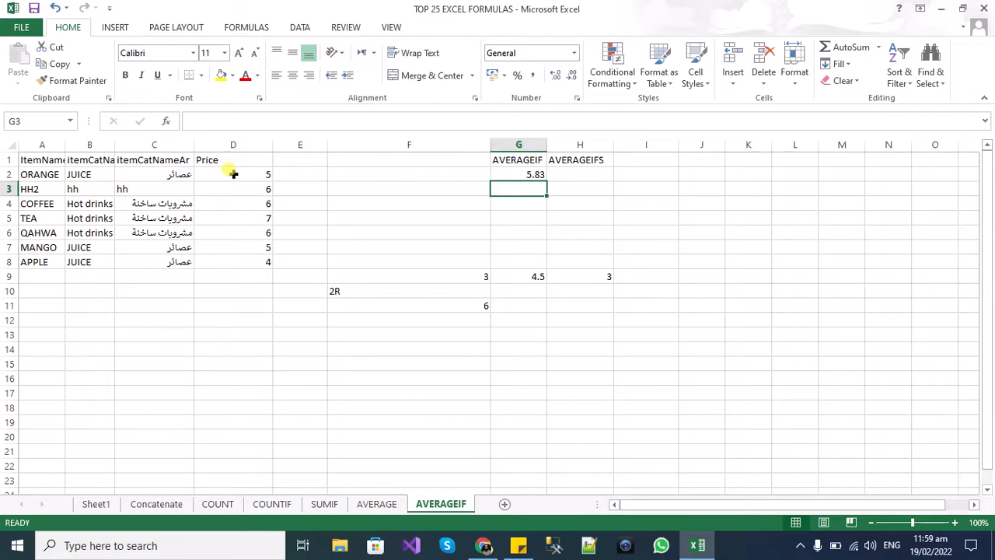
key(Up)
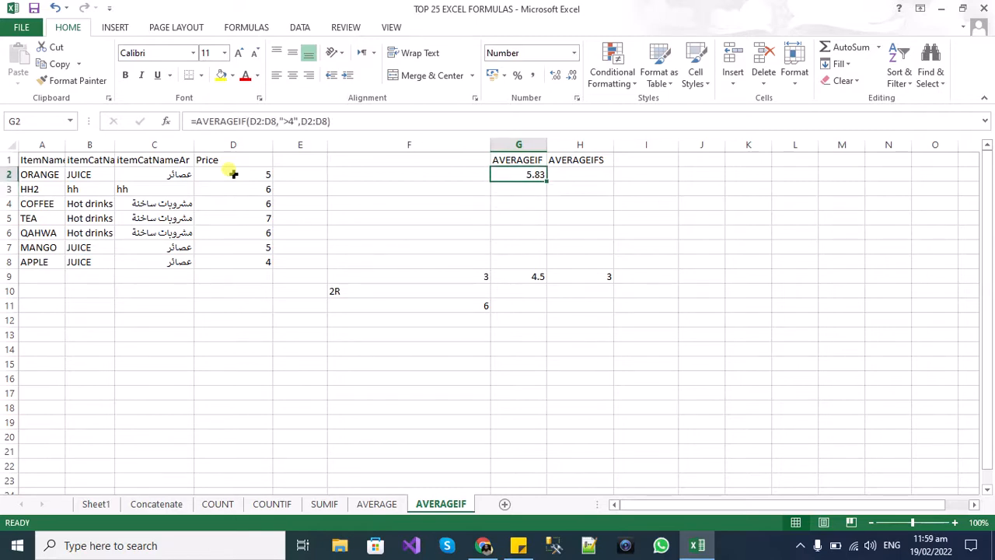
Try extending the first range of the AVERAGEIF formula in G2 to C2:D8
click(316, 124)
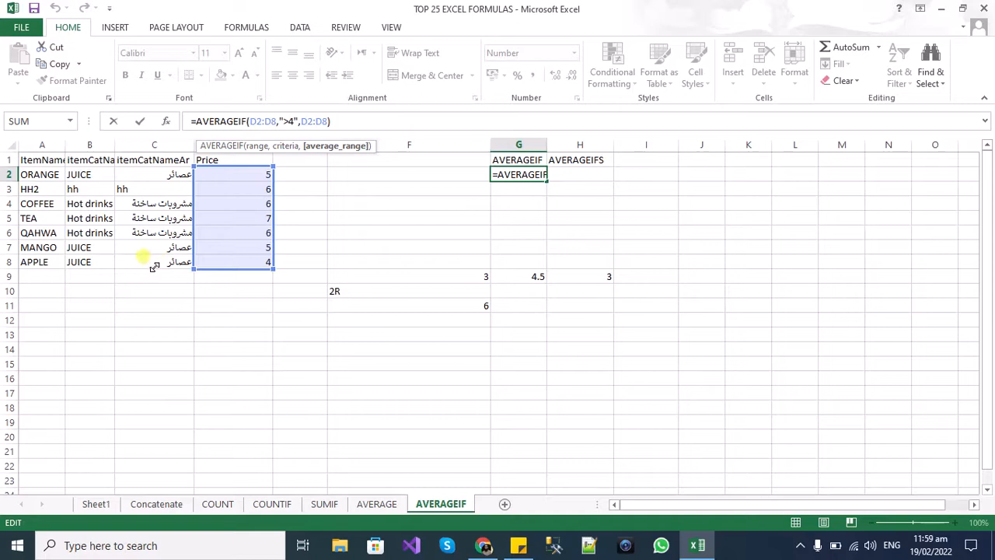
drag(193, 265, 144, 270)
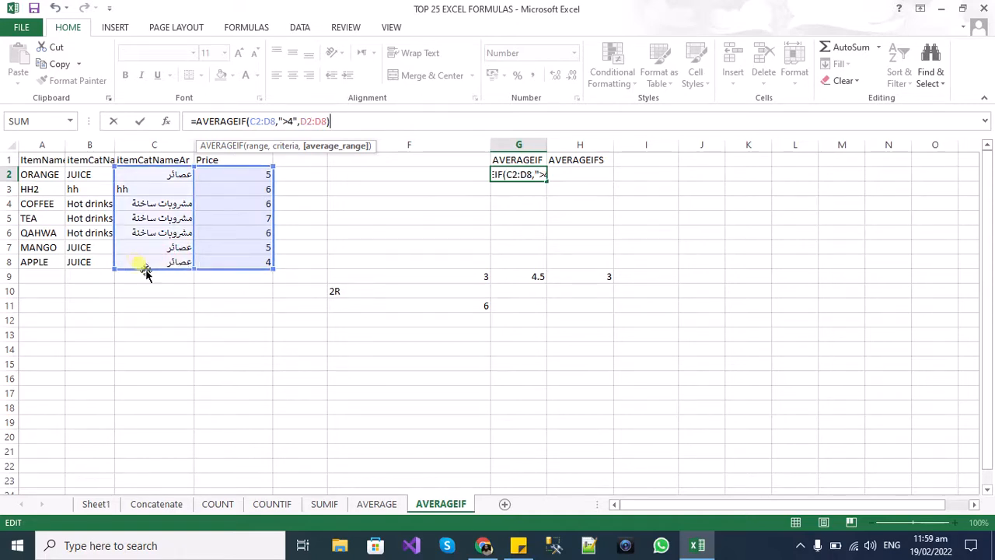
key(Return)
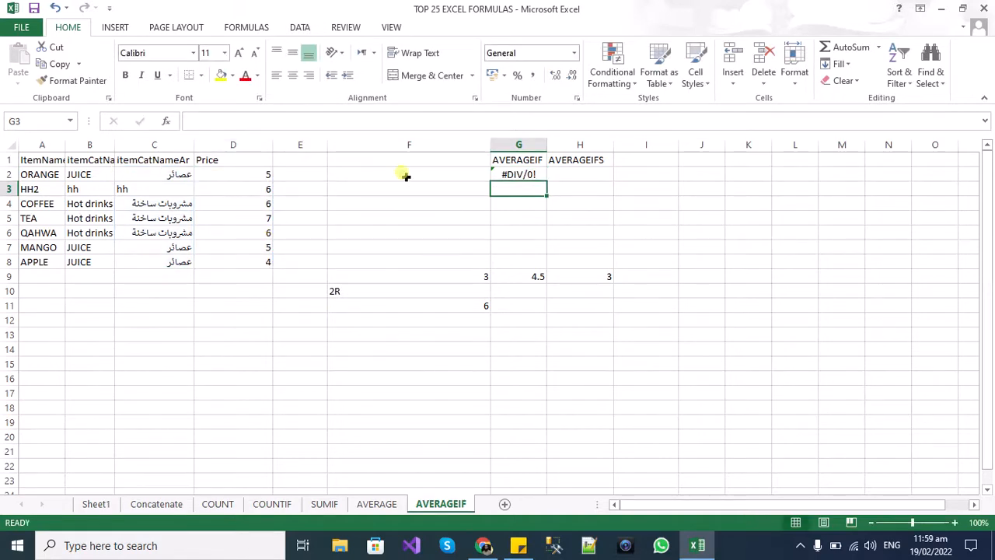
Try changing the first range of the AVERAGEIF formula in G2 to C2:C8
click(511, 172)
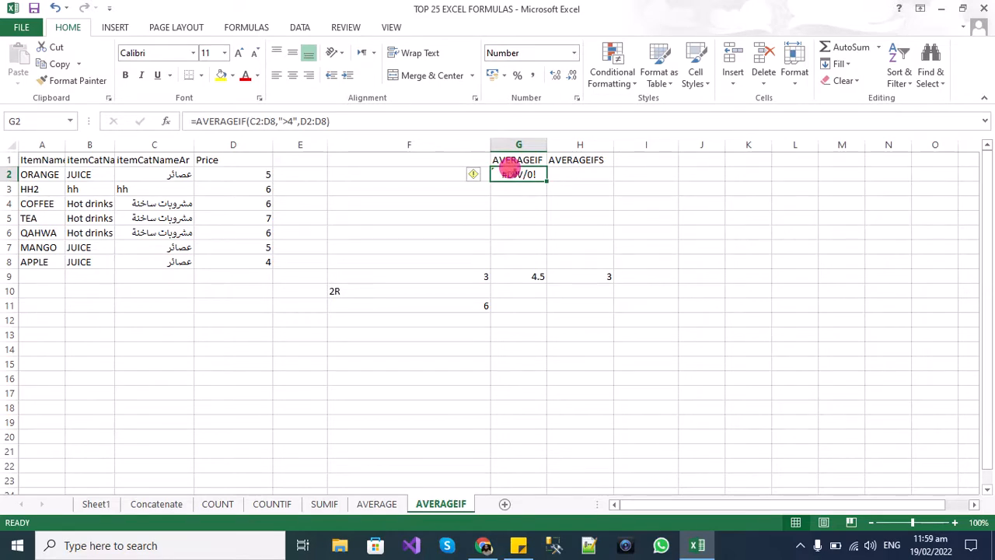
click(263, 122)
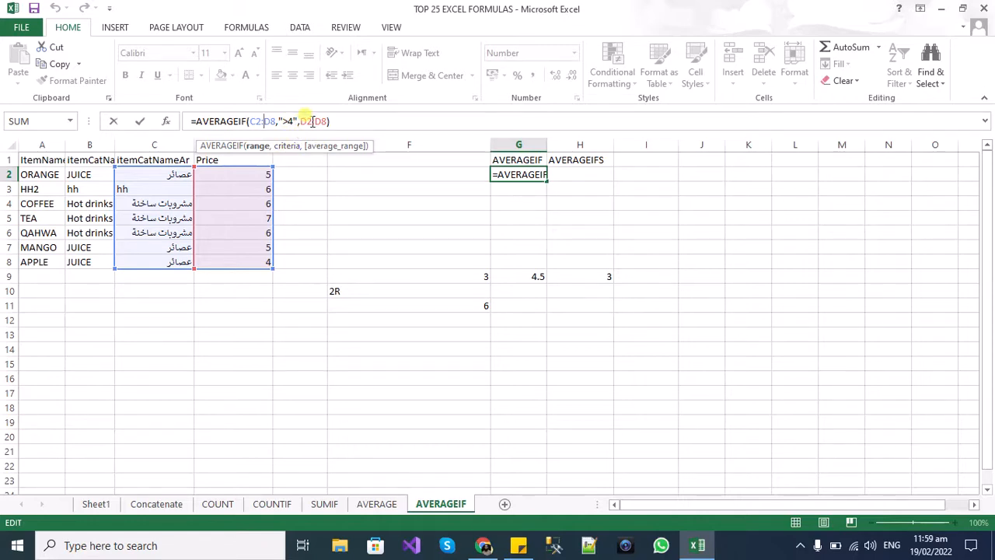
key(Right)
key(Delete)
text(C)
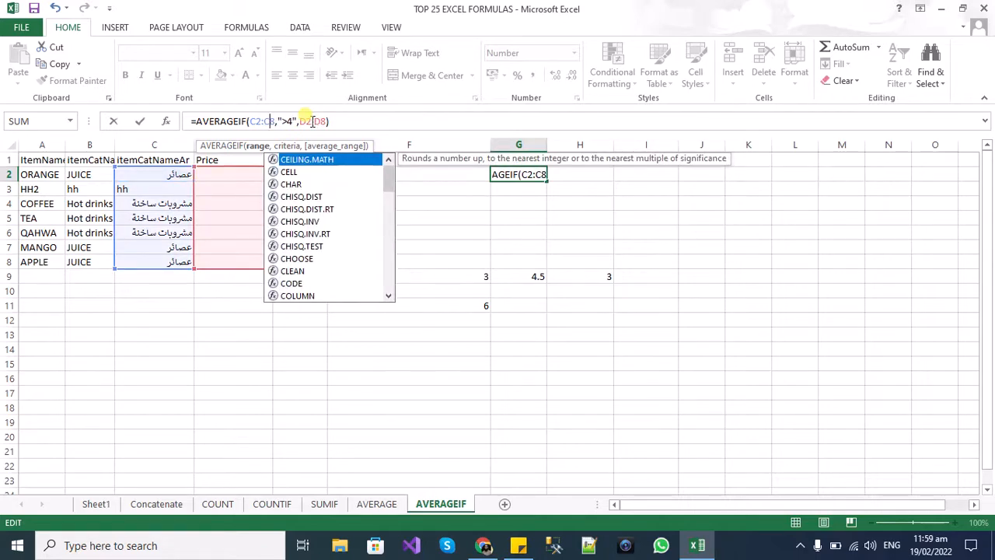
key(Return)
key(Up)
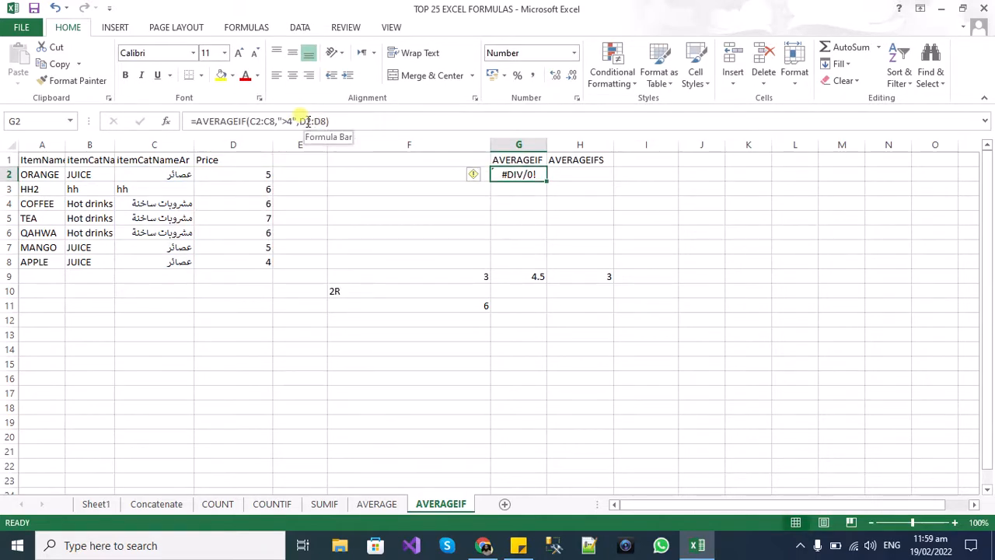
Set the first range of the G2 AVERAGEIF formula back to D2:D8
click(252, 121)
key(Delete)
text(D)
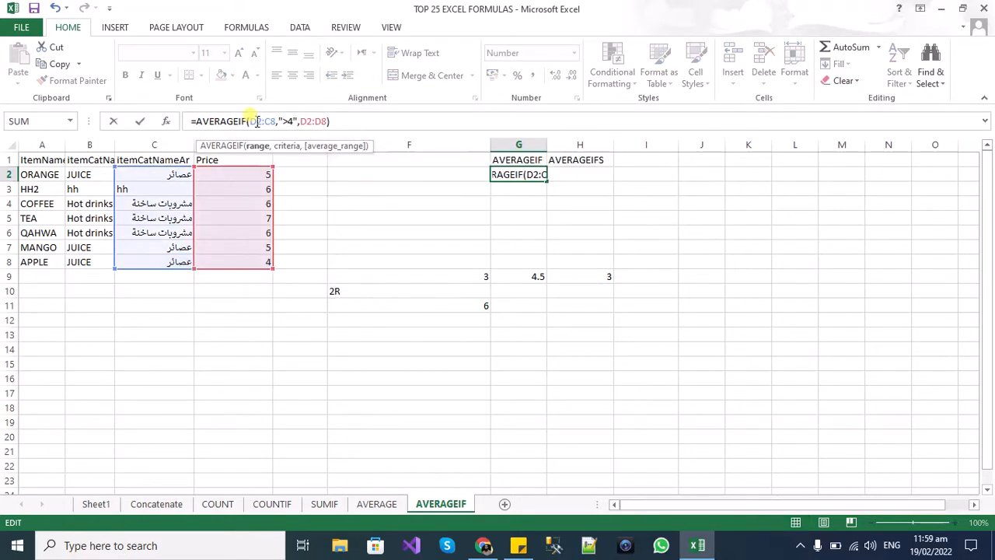
key(Delete)
text(D)
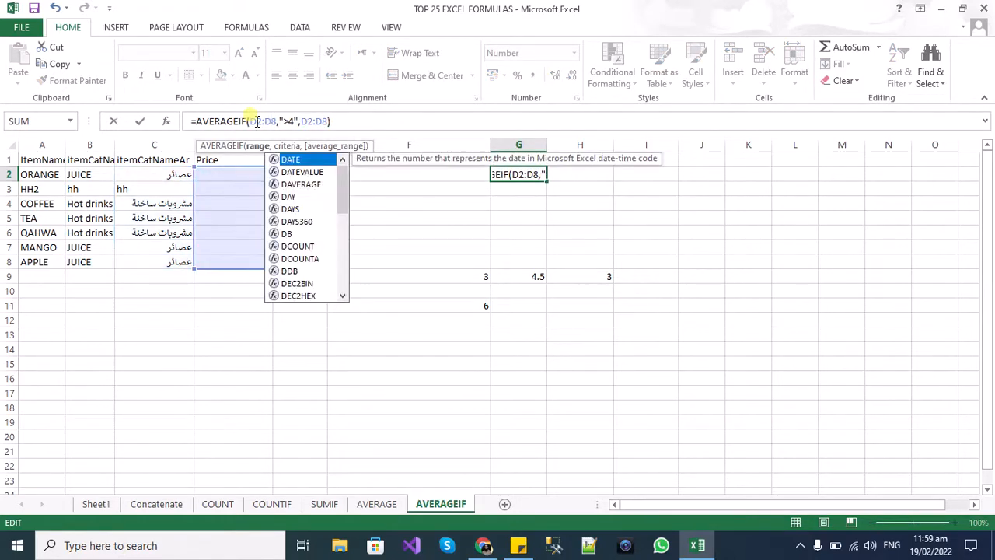
key(Return)
key(Up)
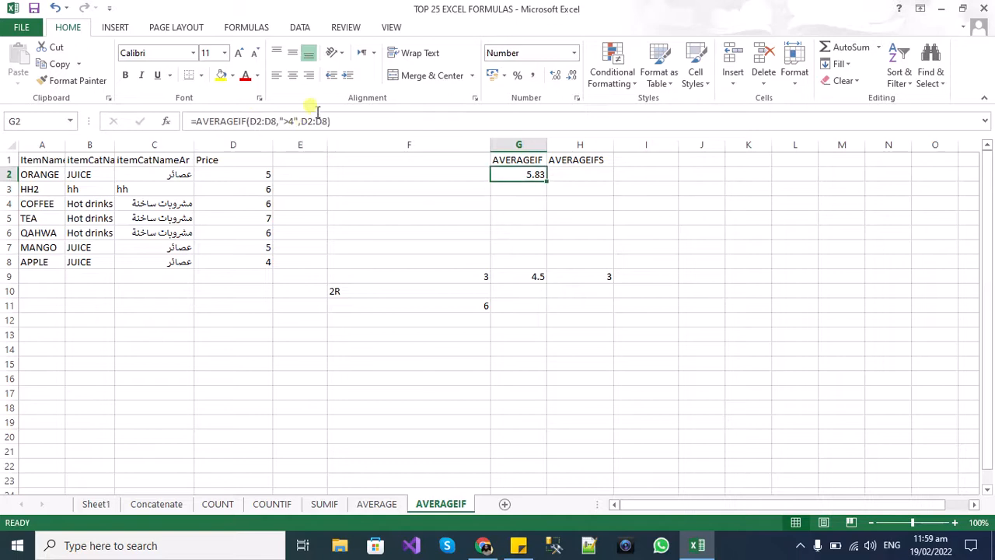
Try changing the average range of the G2 AVERAGEIF formula to C2:D8
click(306, 121)
key(BackSpace)
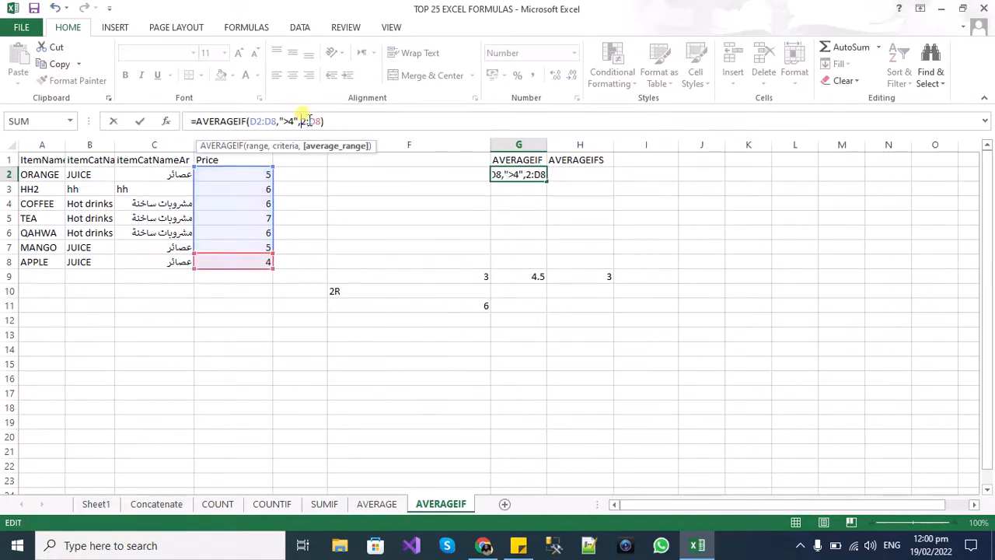
text(C)
key(ctrl+Return)
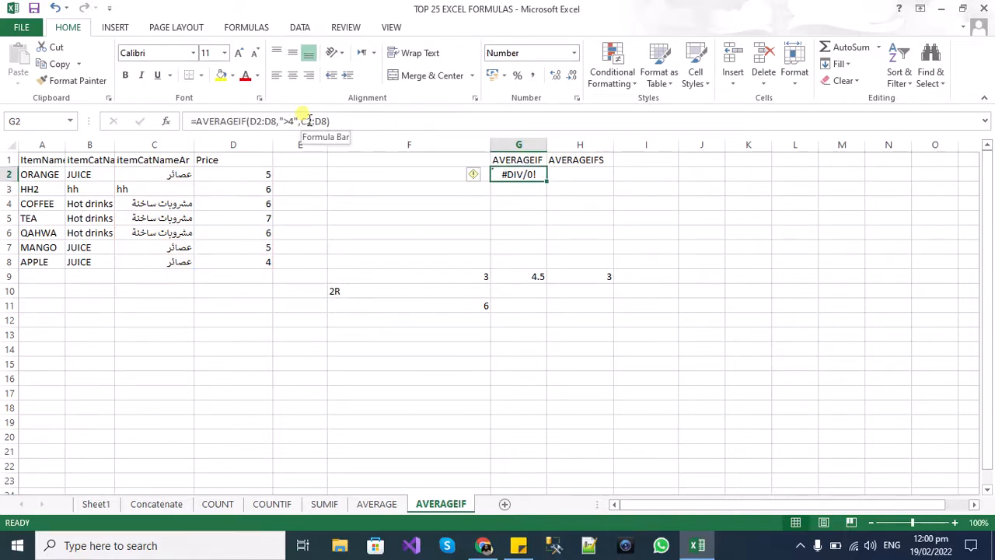
Set the average range of the G2 AVERAGEIF formula back to D2:D8
click(308, 120)
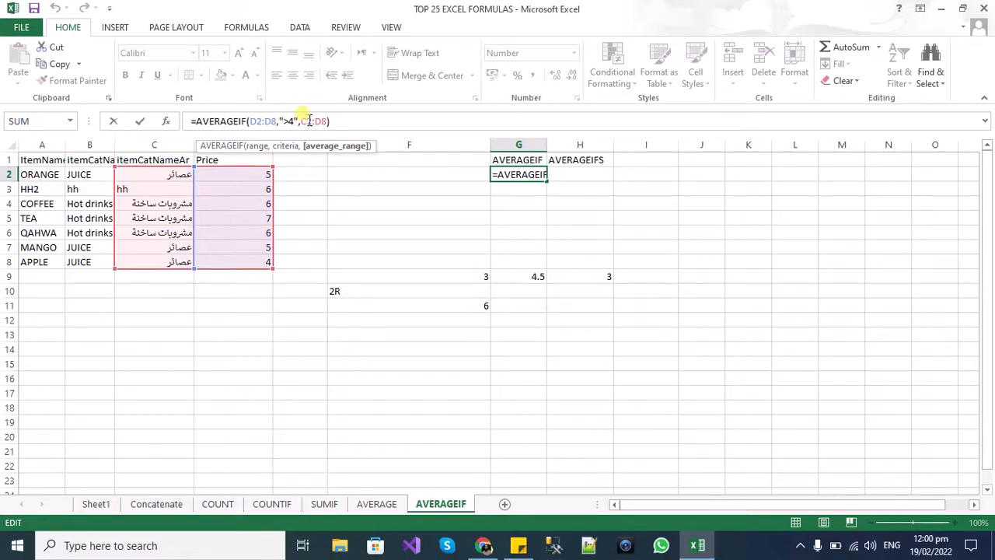
key(BackSpace)
text(D)
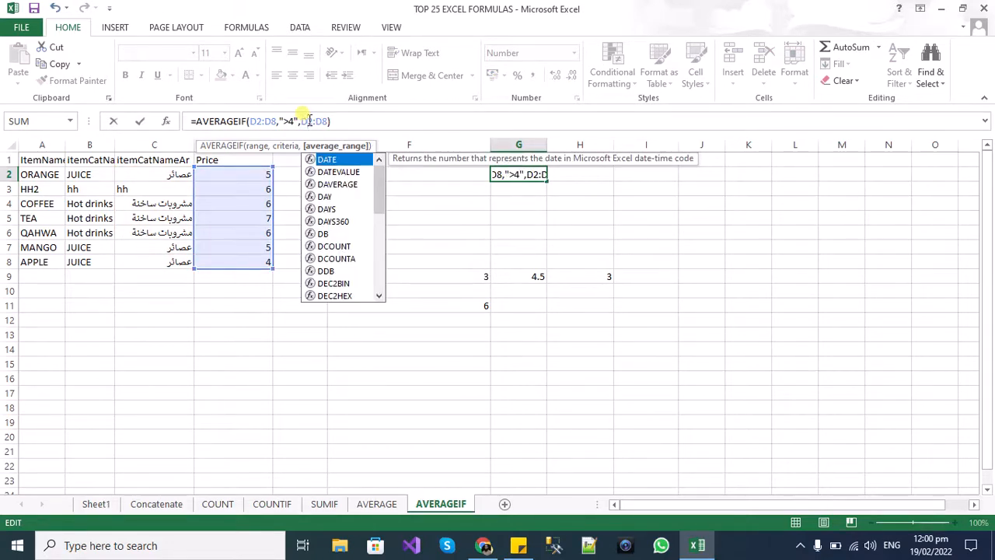
key(Return)
key(Up)
Start an AVERAGEIFS formula in cell H2
key(Right)
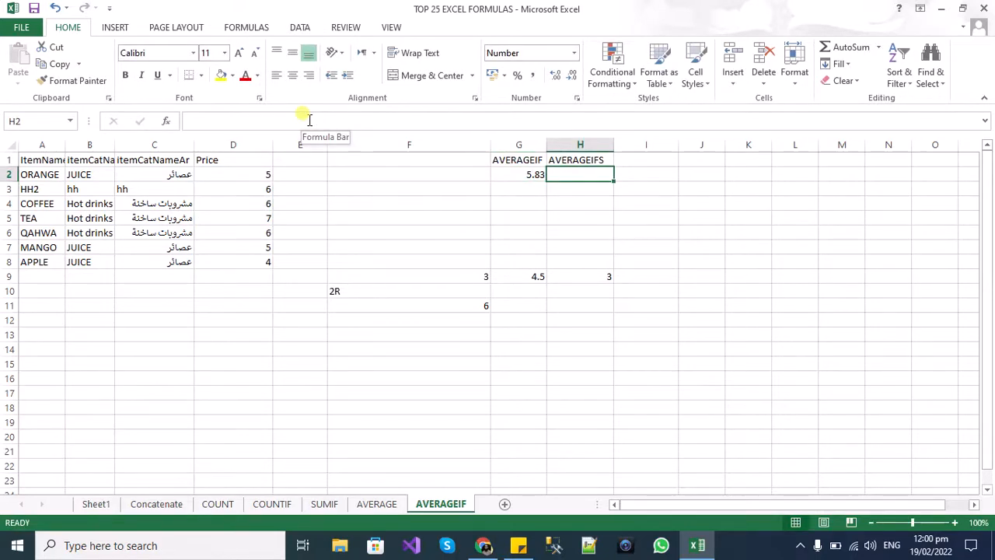
text(=)
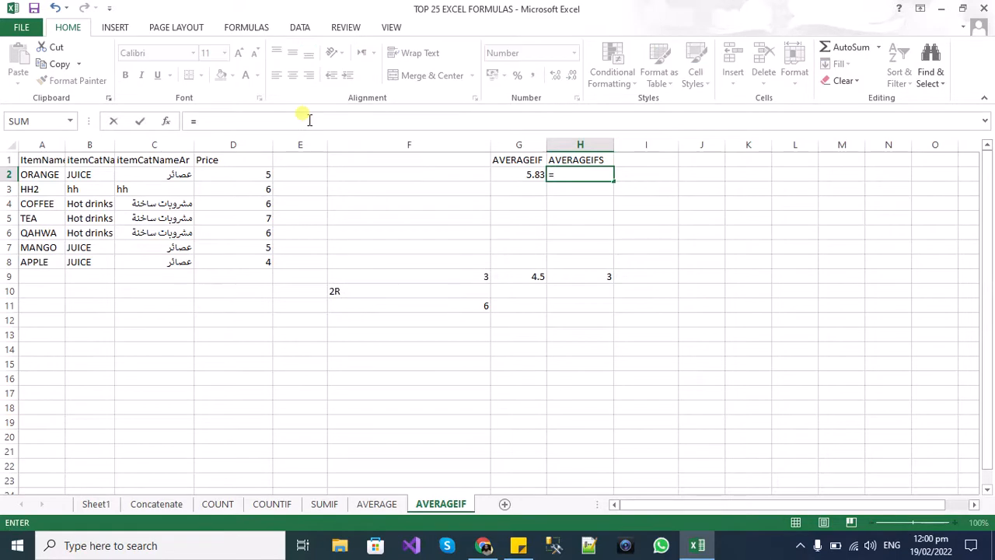
text(abe)
key(BackSpace)
key(BackSpace)
text(ve)
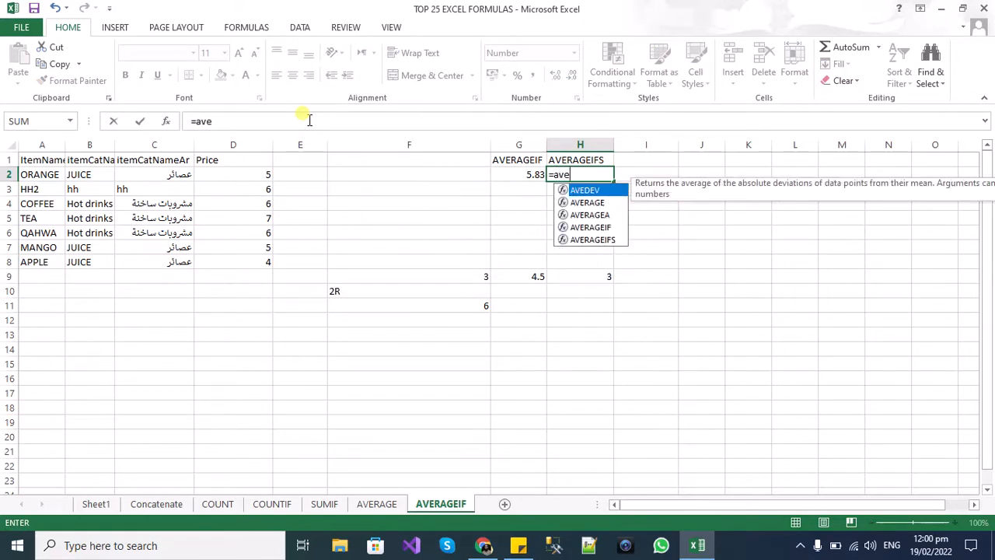
key(Down)
key(Down)
key(Down)
key(Down)
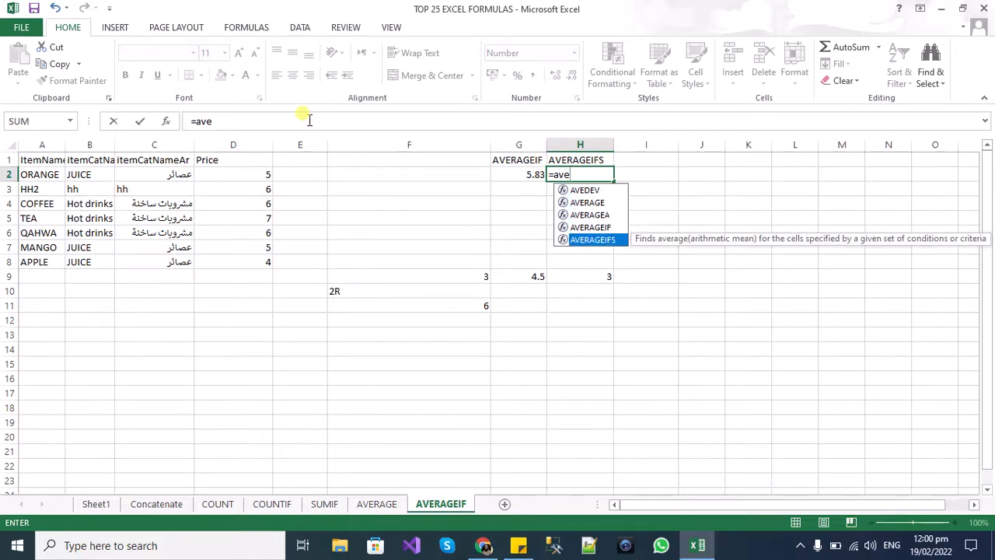
key(Tab)
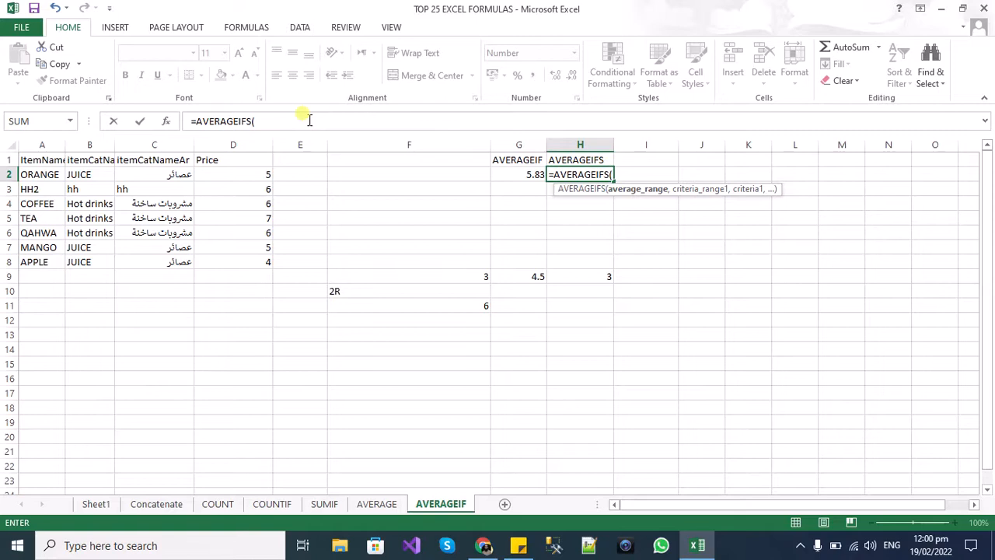
Use the Price cells D2:D8 as the AVERAGEIFS average range and the category cells B2:B8 as the first criteria range
drag(256, 174, 263, 259)
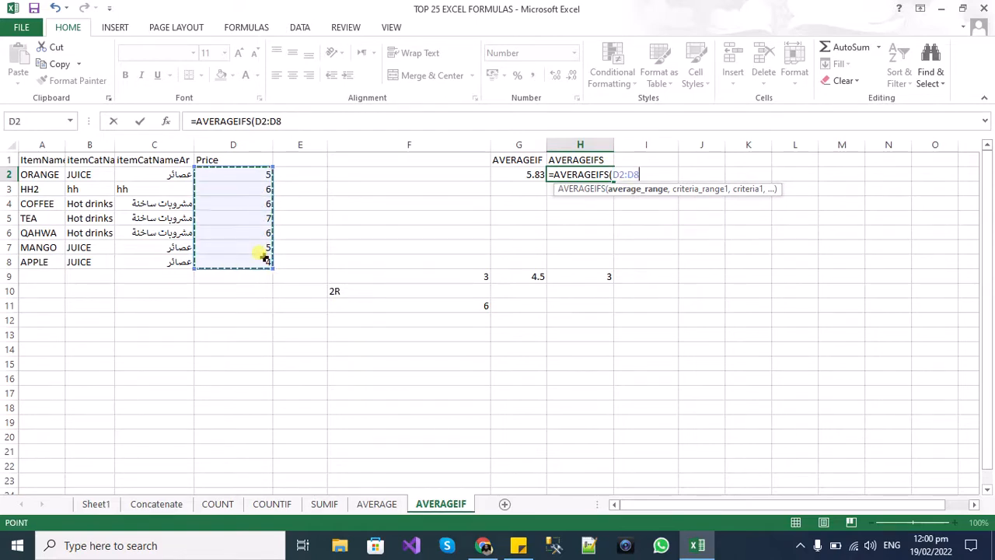
text(,)
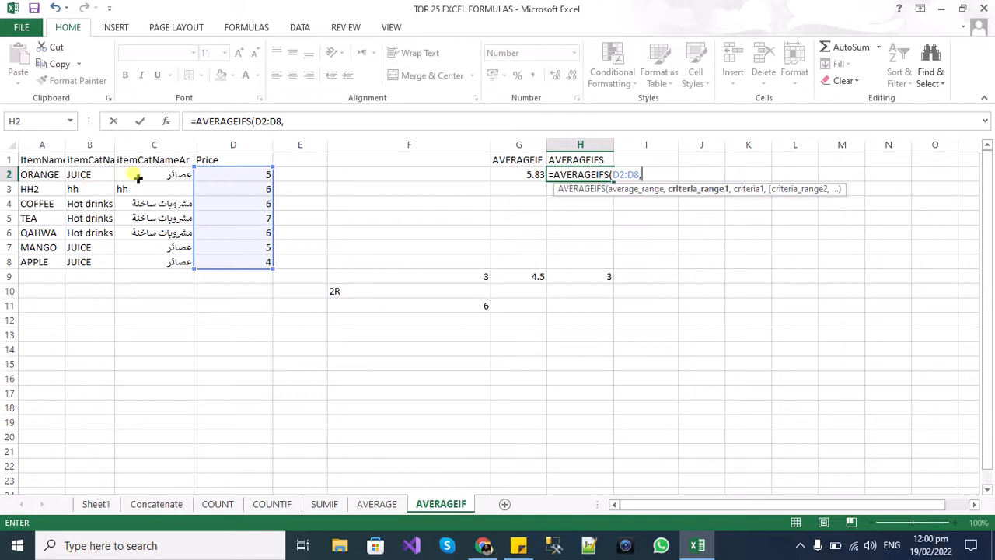
drag(74, 176, 83, 262)
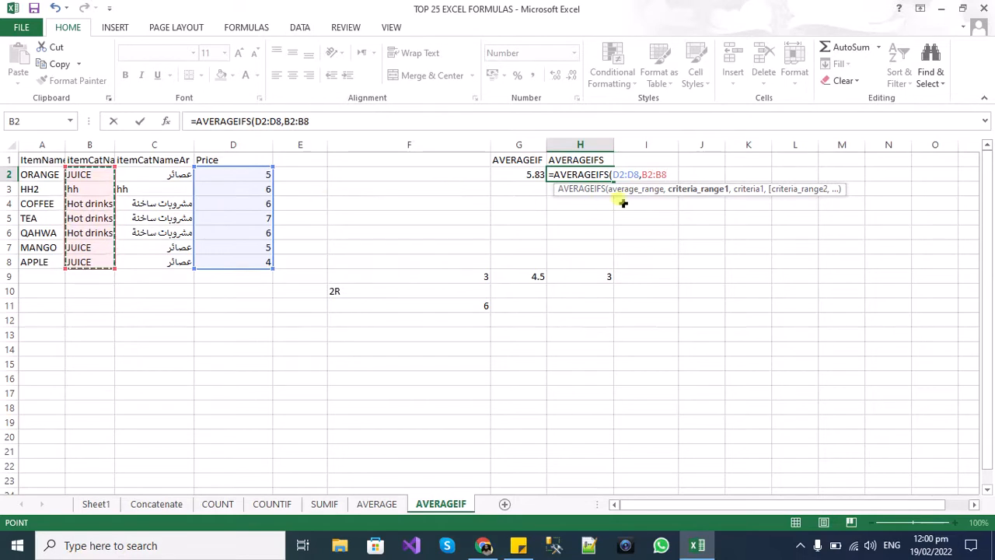
Set the first criterion of the H2 AVERAGEIFS formula to "hh" and complete the formula
text(,)
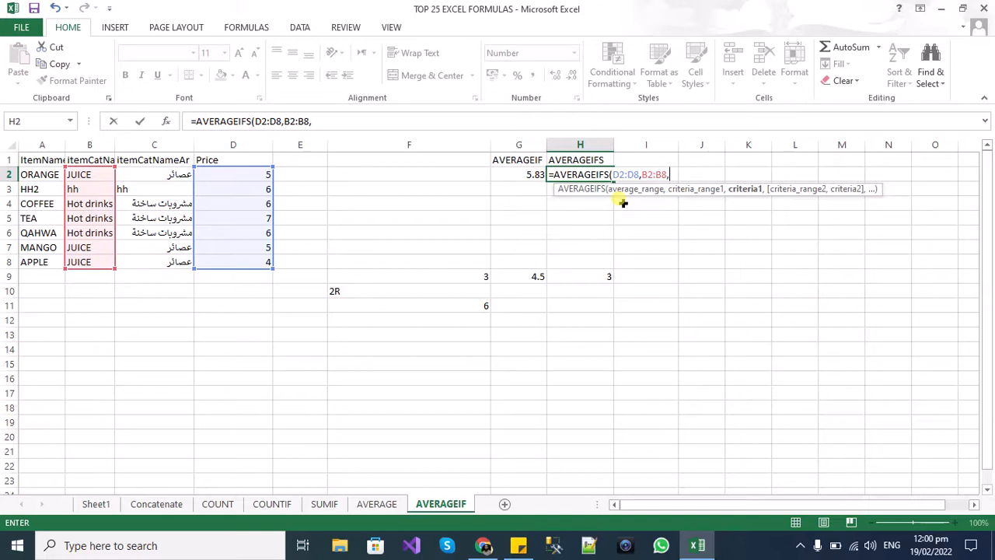
text("")
key(Left)
key(Right)
key(F2)
text(hh)
key(Return)
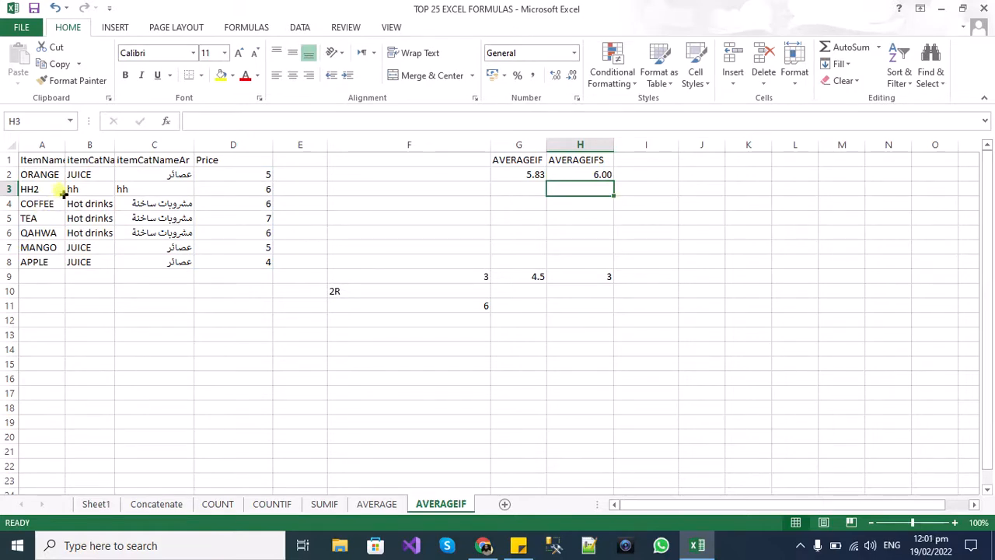
drag(76, 191, 166, 189)
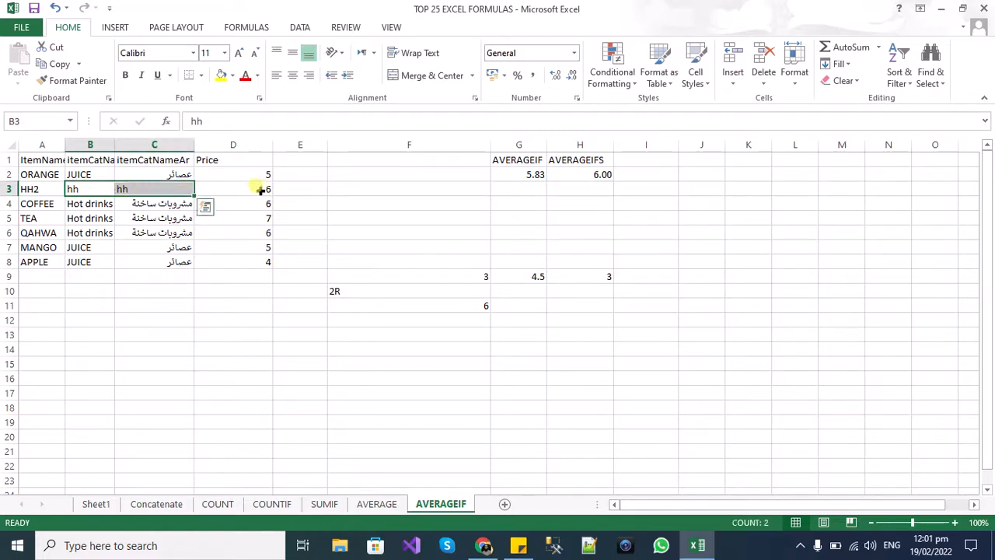
Copy the AVERAGEIFS formula text from H2 into cell H3 with its ranges D2:D8 and B2:B8 unchanged
click(587, 176)
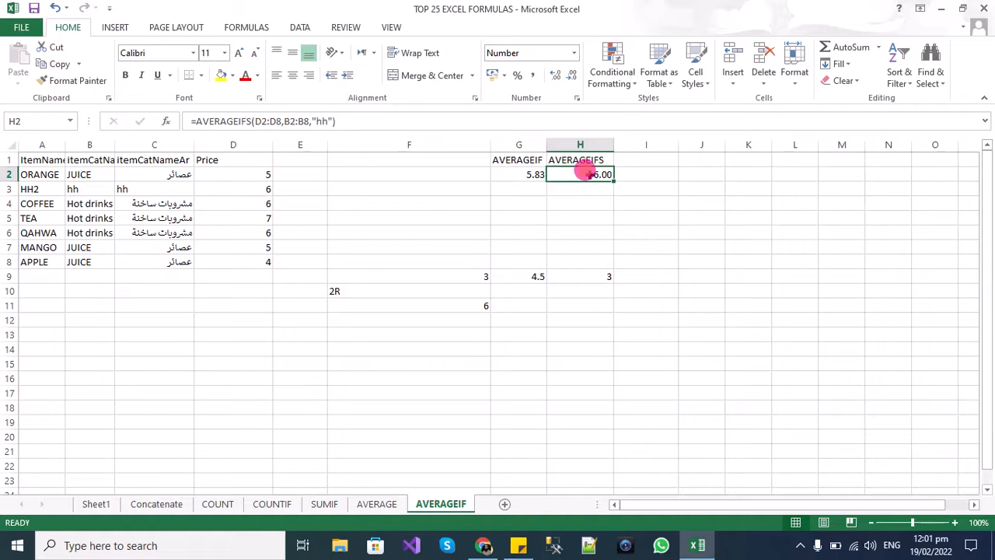
click(313, 121)
drag(315, 124, 192, 126)
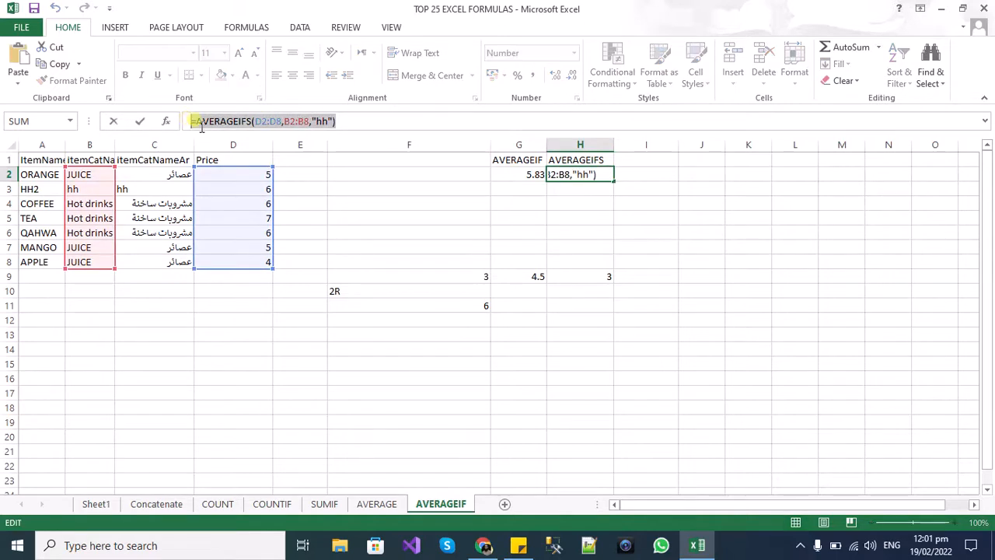
click(566, 190)
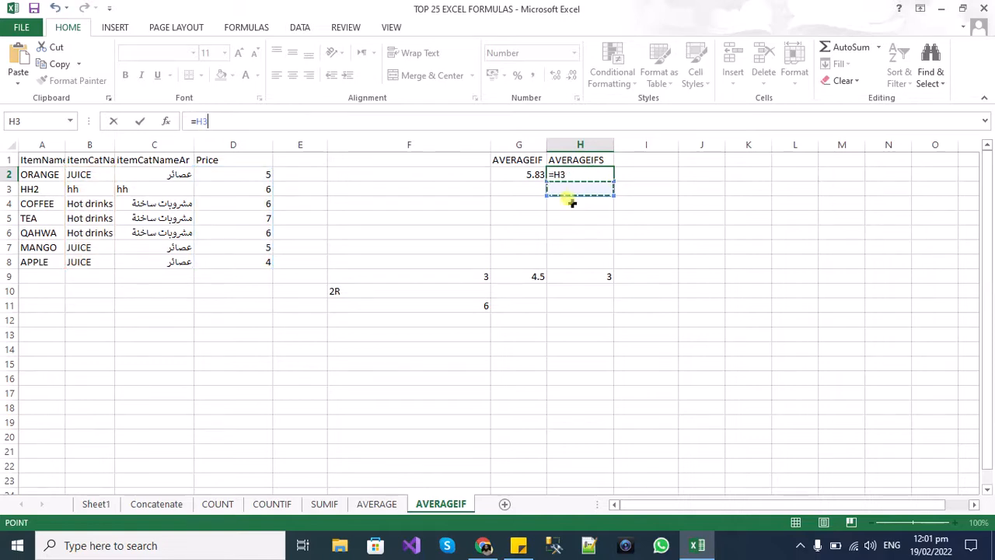
key(Escape)
click(572, 195)
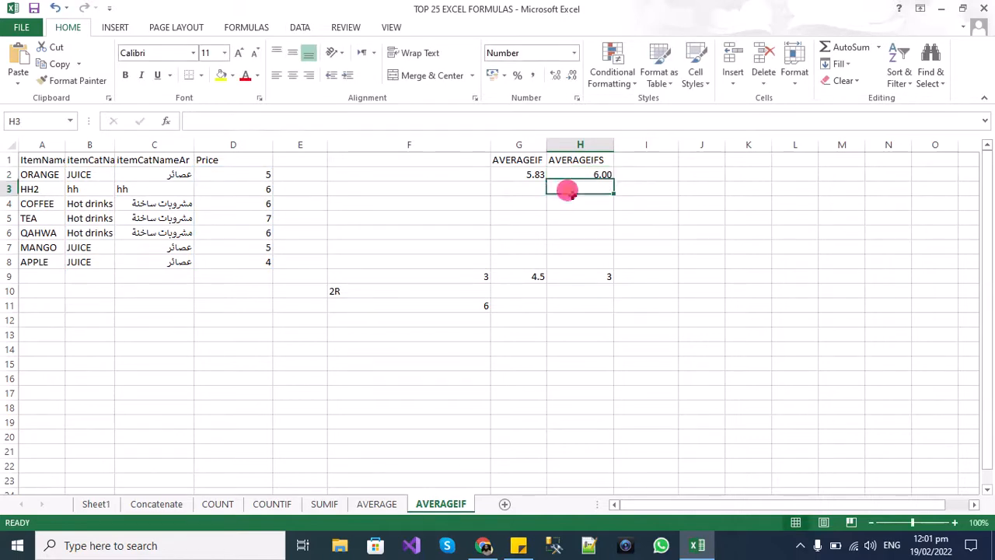
key(ctrl+v)
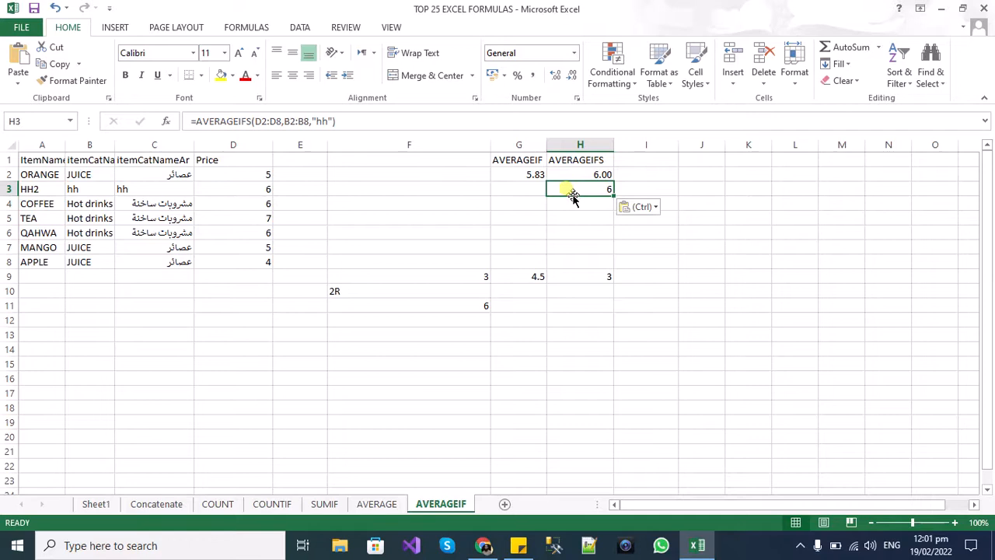
Change the first criterion of the H3 AVERAGEIFS formula to "Hot Drinks"
double_click(331, 121)
click(332, 122)
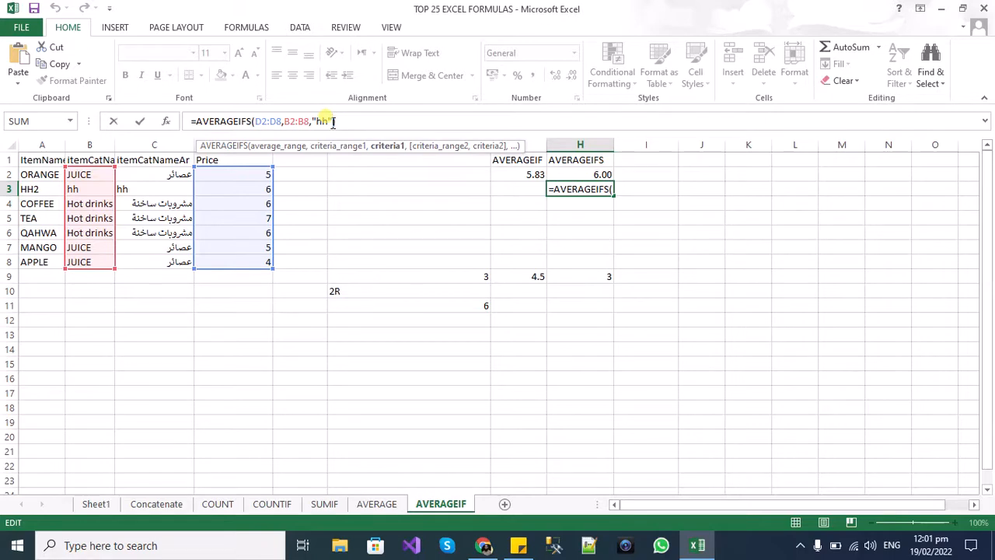
text(,)
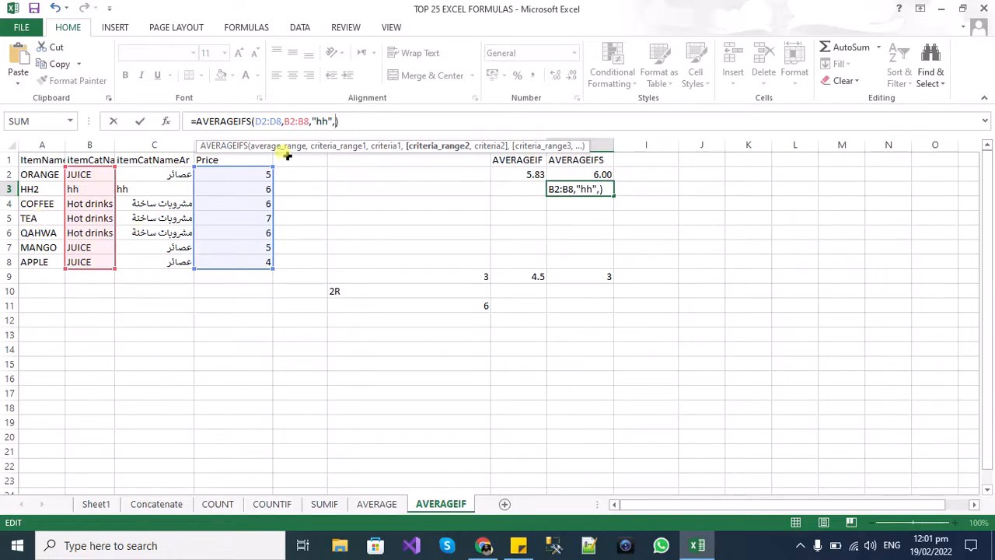
click(321, 119)
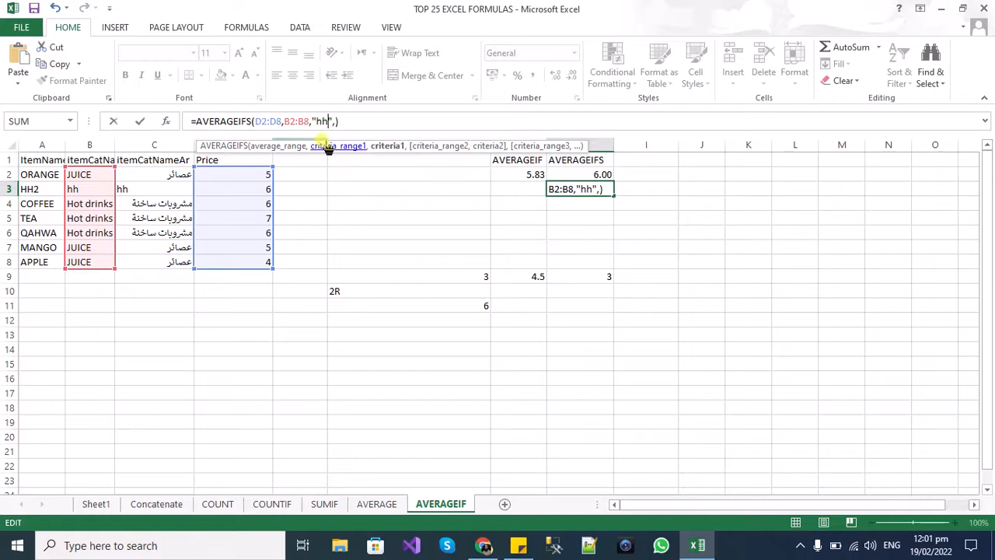
key(BackSpace)
key(BackSpace)
text(h)
key(BackSpace)
text(HOt)
key(BackSpace)
key(BackSpace)
text(ot Drinks)
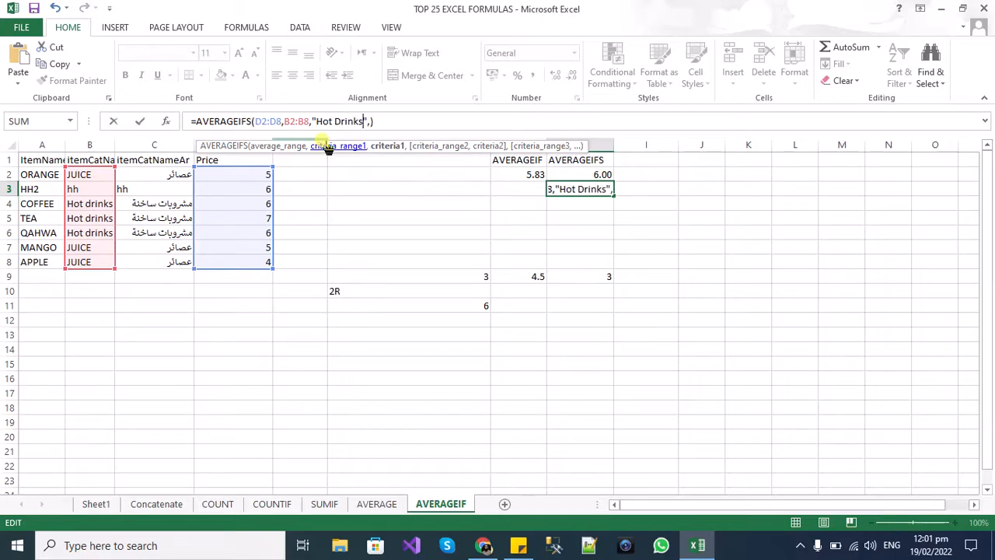
Remove the trailing comma after the "Hot Drinks" criterion and complete the H3 formula
key(Return)
key(Return)
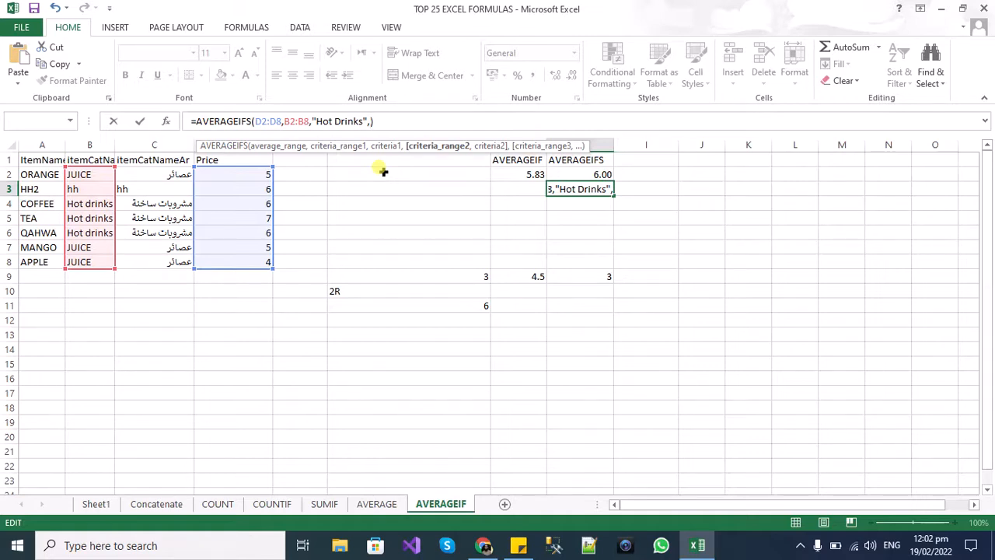
key(BackSpace)
key(Return)
key(Up)
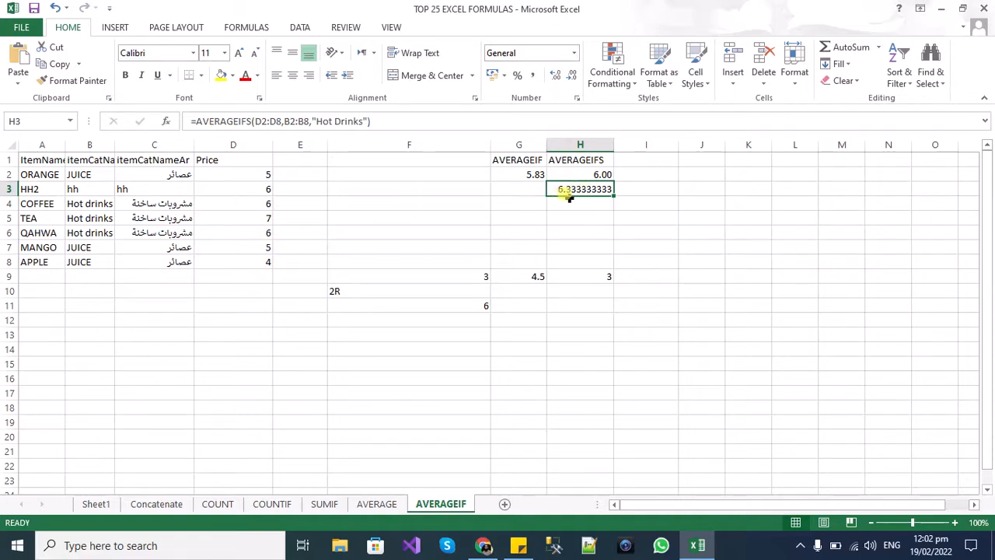
Add the item name cells A2:A8 as the second criteria range of the H3 formula, with an empty-text criterion
click(368, 121)
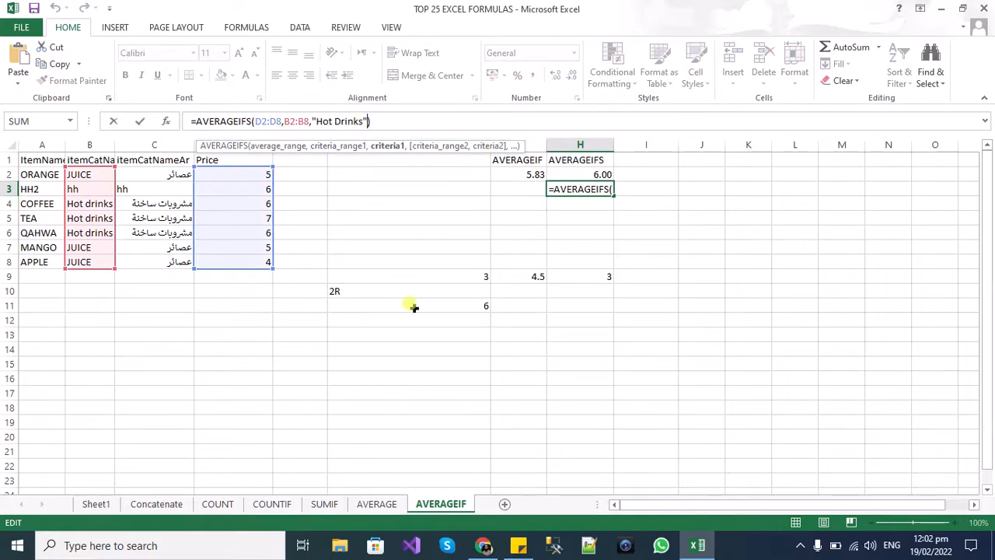
text(,)
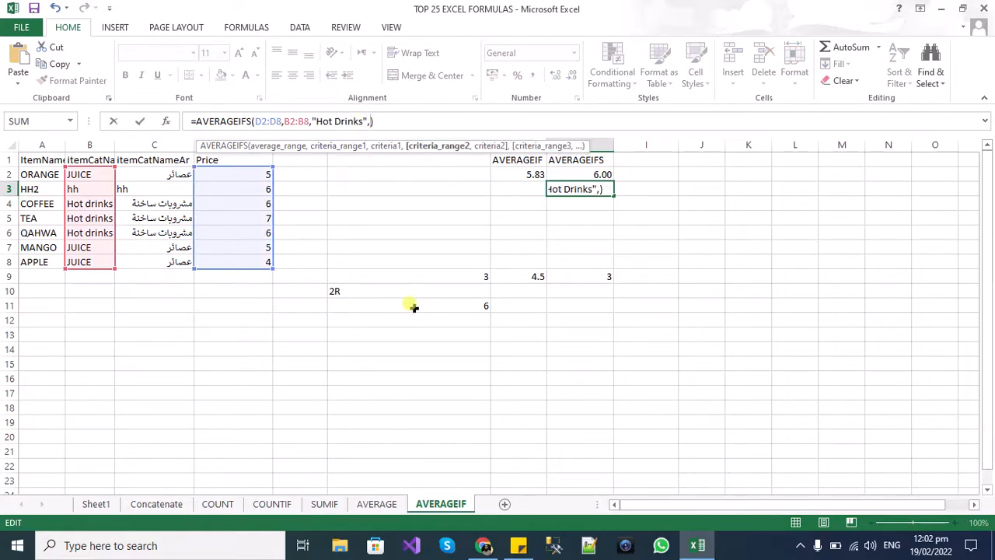
drag(27, 172, 39, 261)
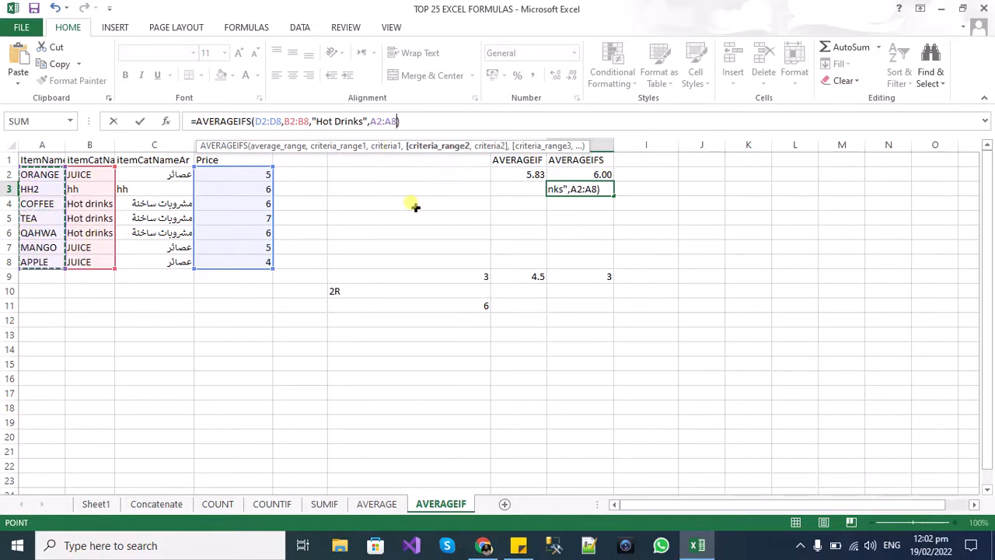
text(,""))
key(Left)
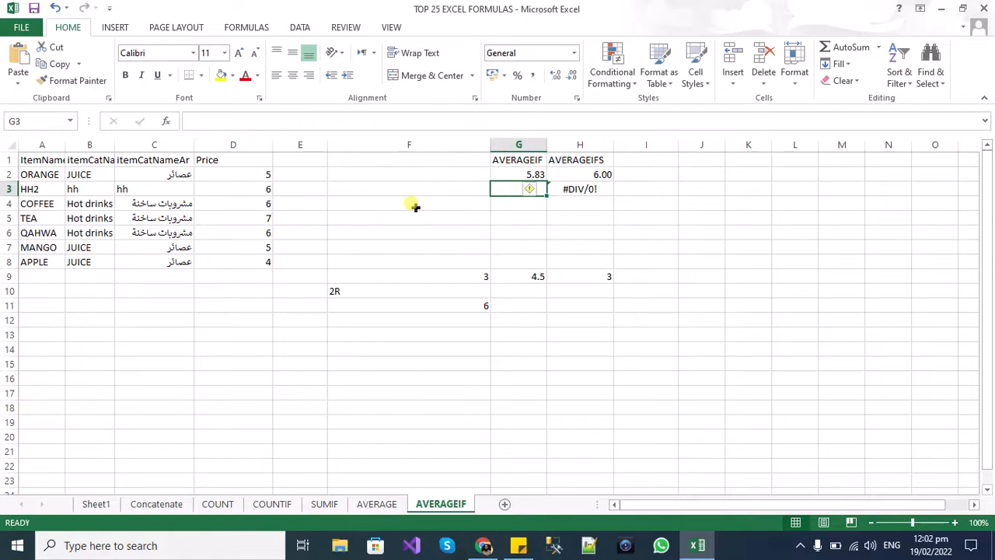
Set the second criterion of the H3 AVERAGEIFS formula to "TEA" and check the result against the TEA row
key(Right)
key(F2)
key(Left)
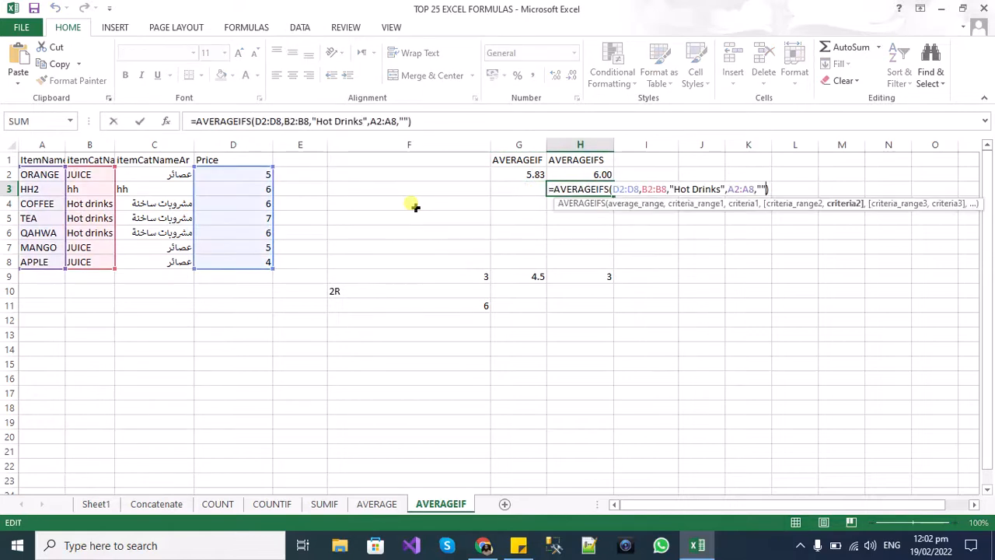
text(TEA)
key(Return)
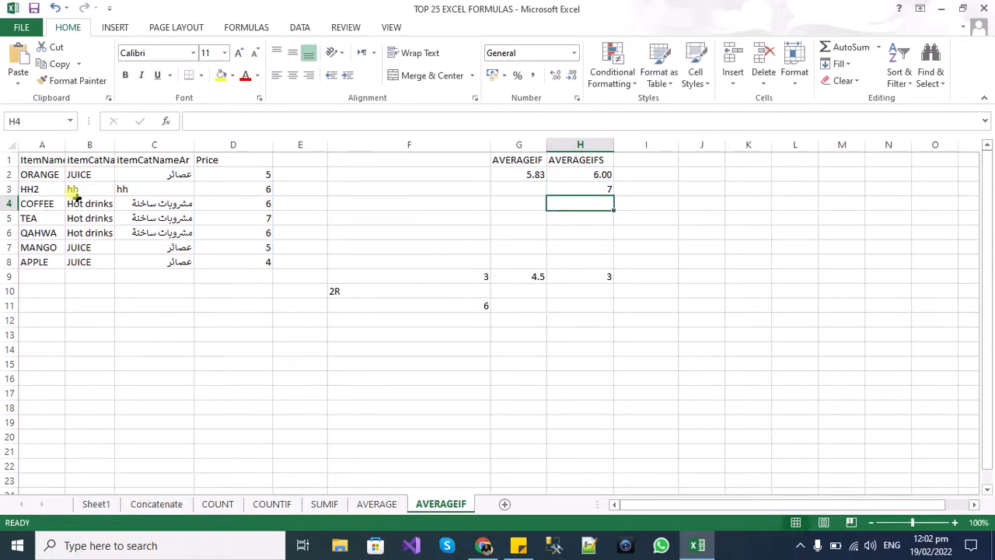
drag(78, 201, 85, 232)
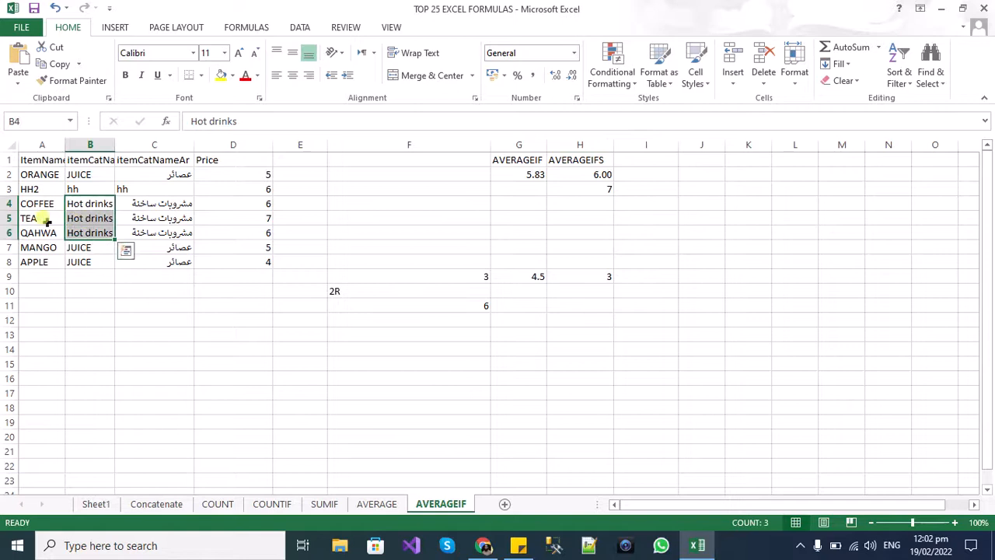
click(7, 218)
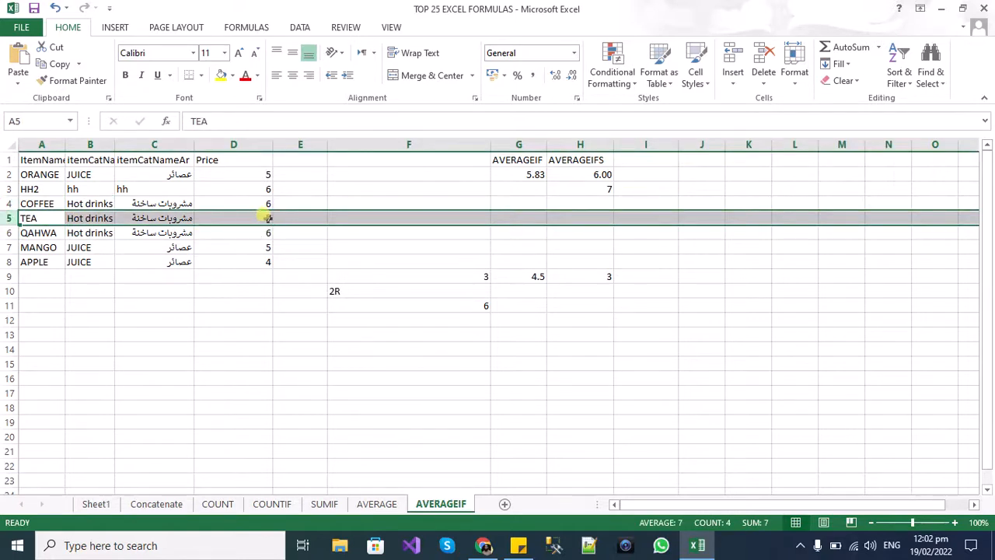
click(595, 187)
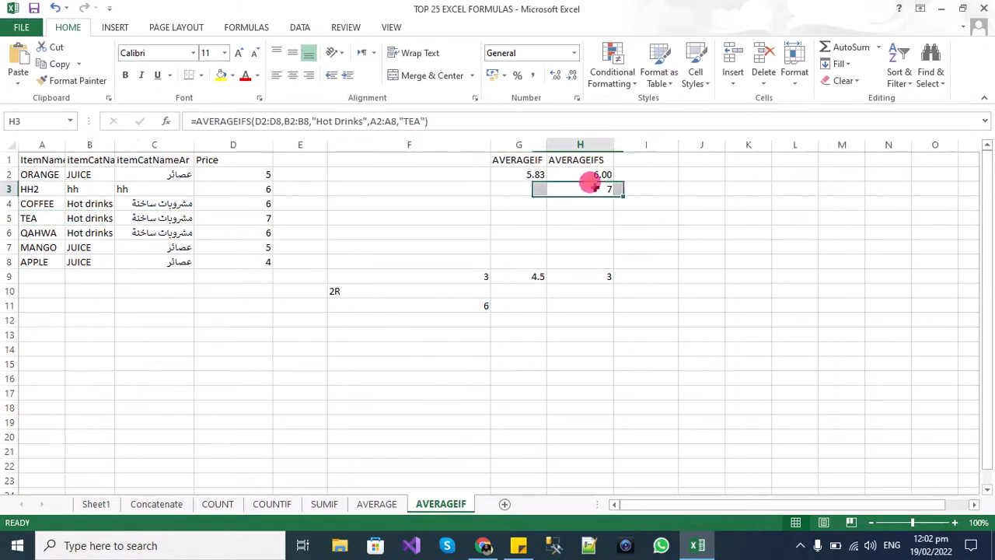